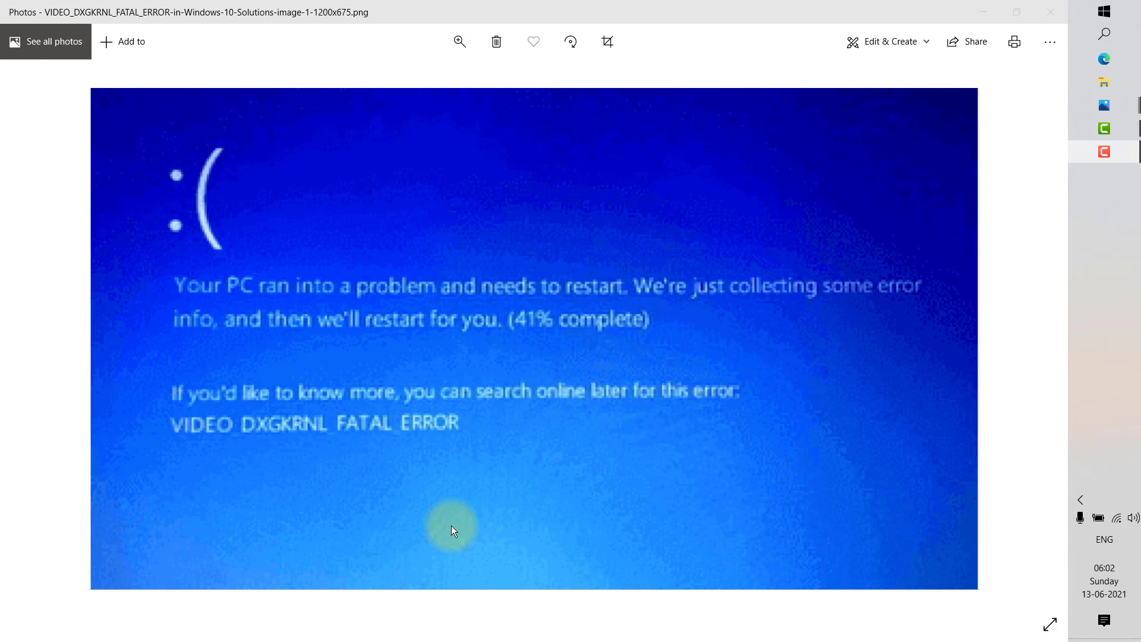
Minimize the error screenshot and open the Run dialog through a search for "run".
{"action": "left_click", "coordinate": [983, 7]}
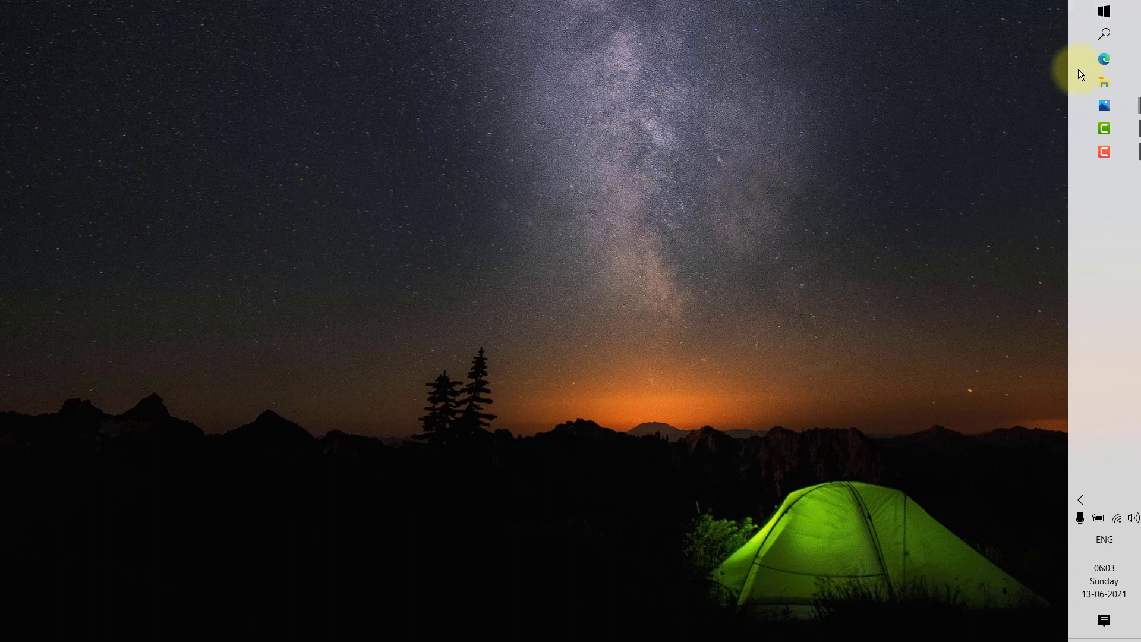
{"action": "left_click", "coordinate": [1113, 32]}
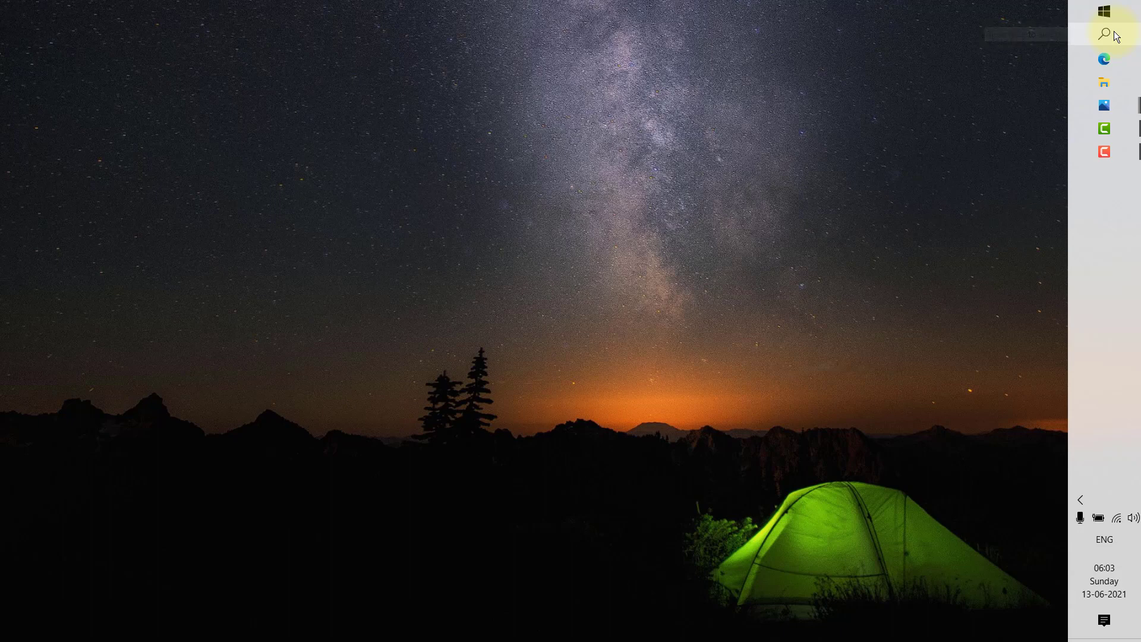
{"action": "type", "text": "run"}
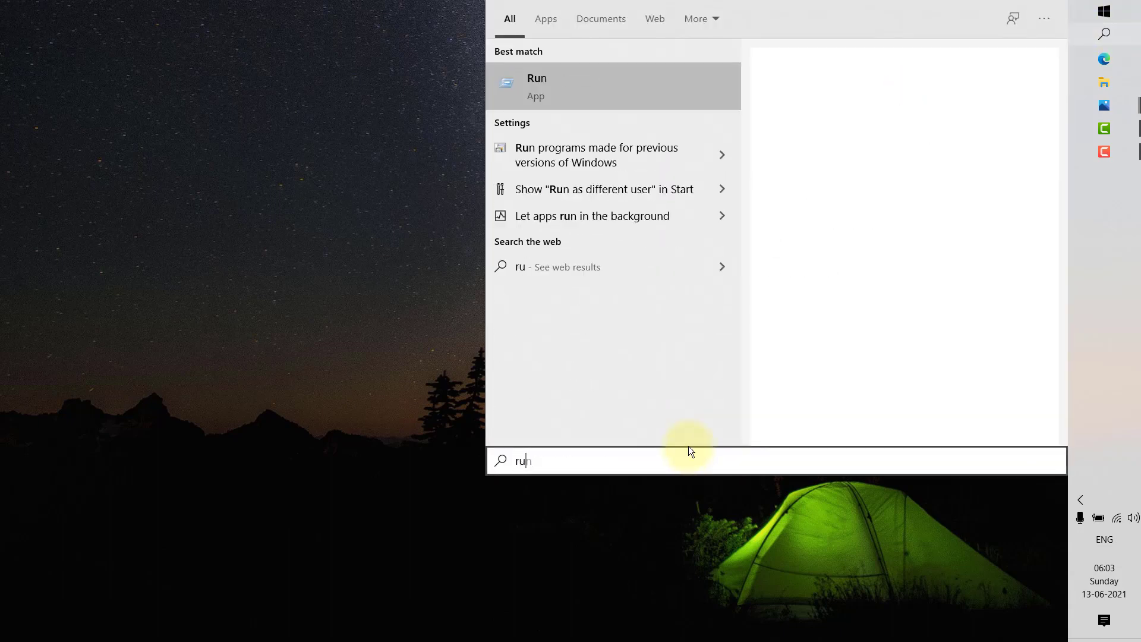
{"action": "left_click", "coordinate": [562, 96]}
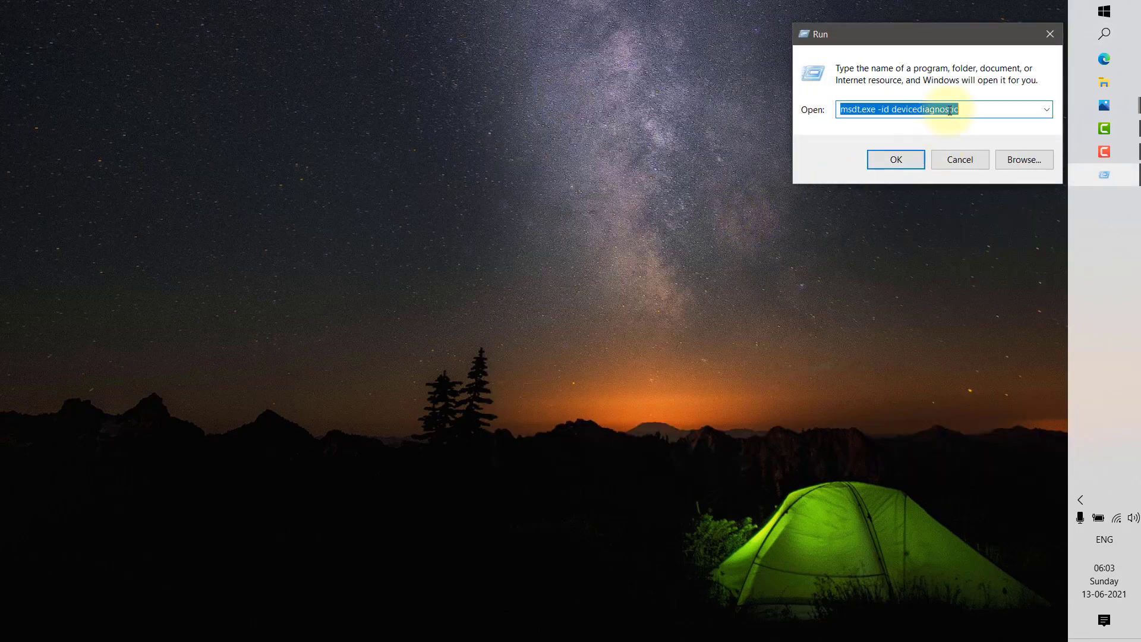
Launch the Hardware and Devices troubleshooter with msdt.exe -id devicediagnostic, run its check and cancel without applying the suggested fix.
{"action": "left_click", "coordinate": [964, 111]}
{"action": "left_click_drag", "start_coordinate": [963, 111], "coordinate": [778, 108]}
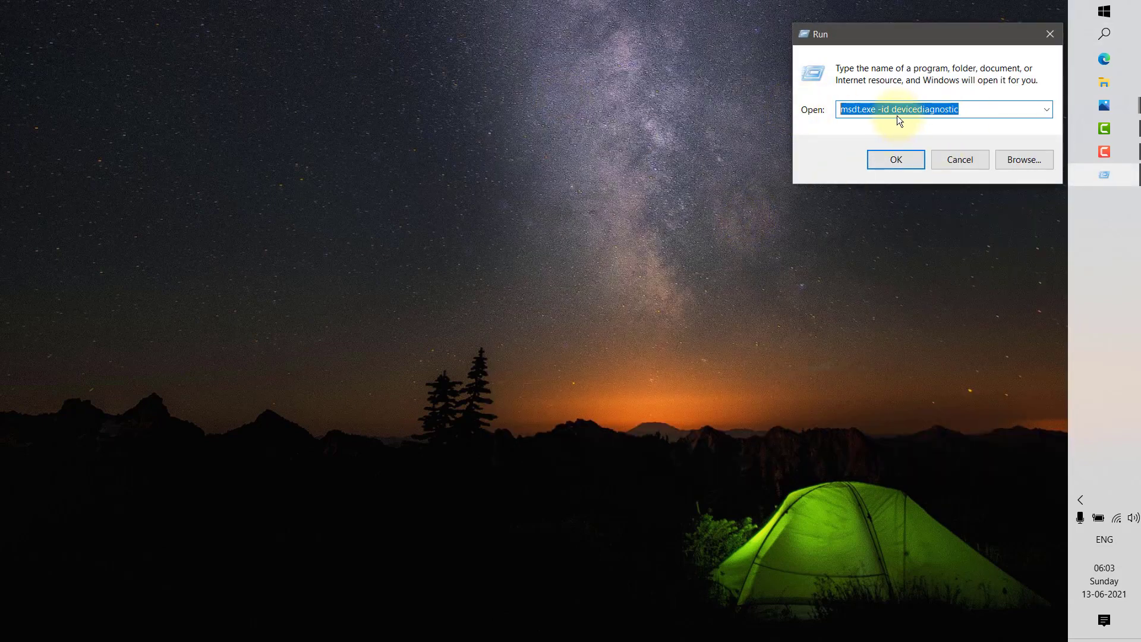
{"action": "left_click", "coordinate": [863, 110]}
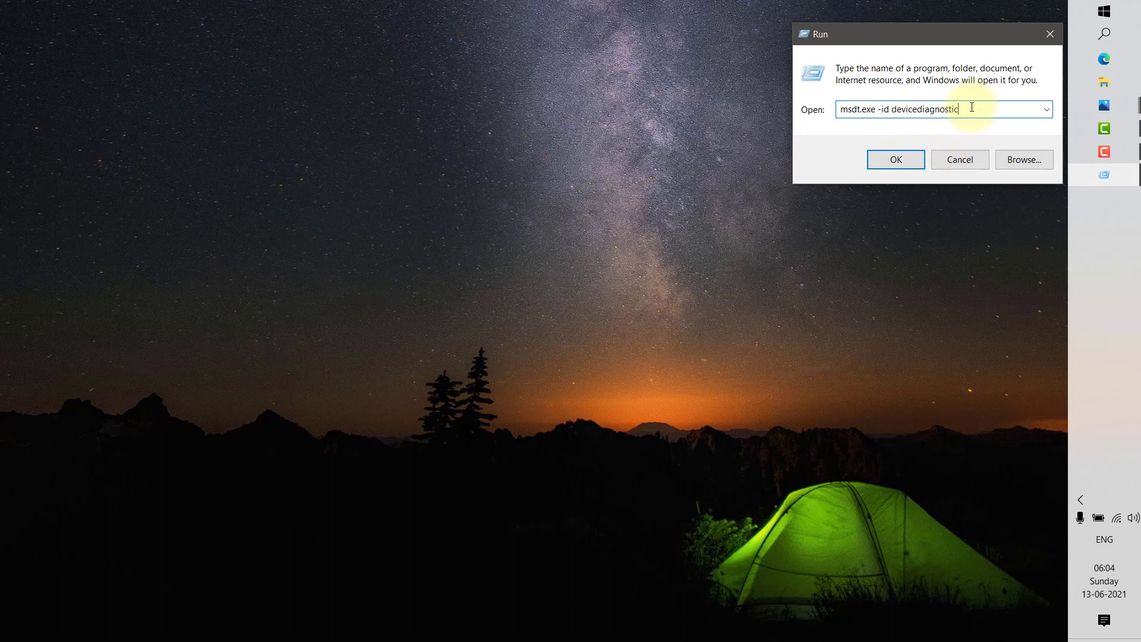
{"action": "left_click", "coordinate": [898, 159]}
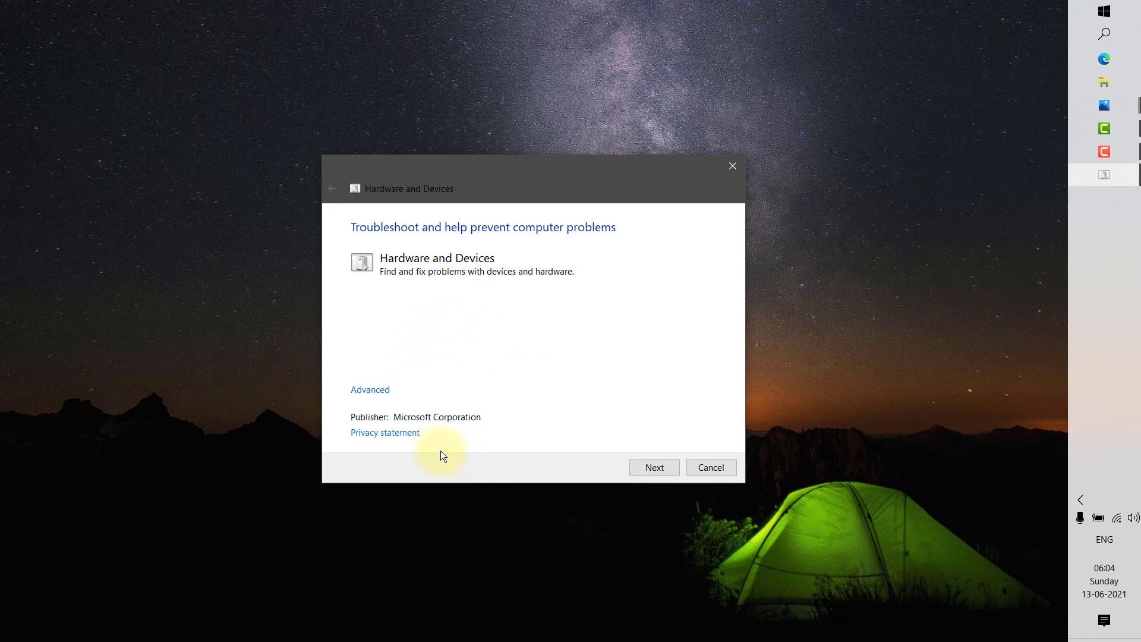
{"action": "left_click", "coordinate": [663, 470]}
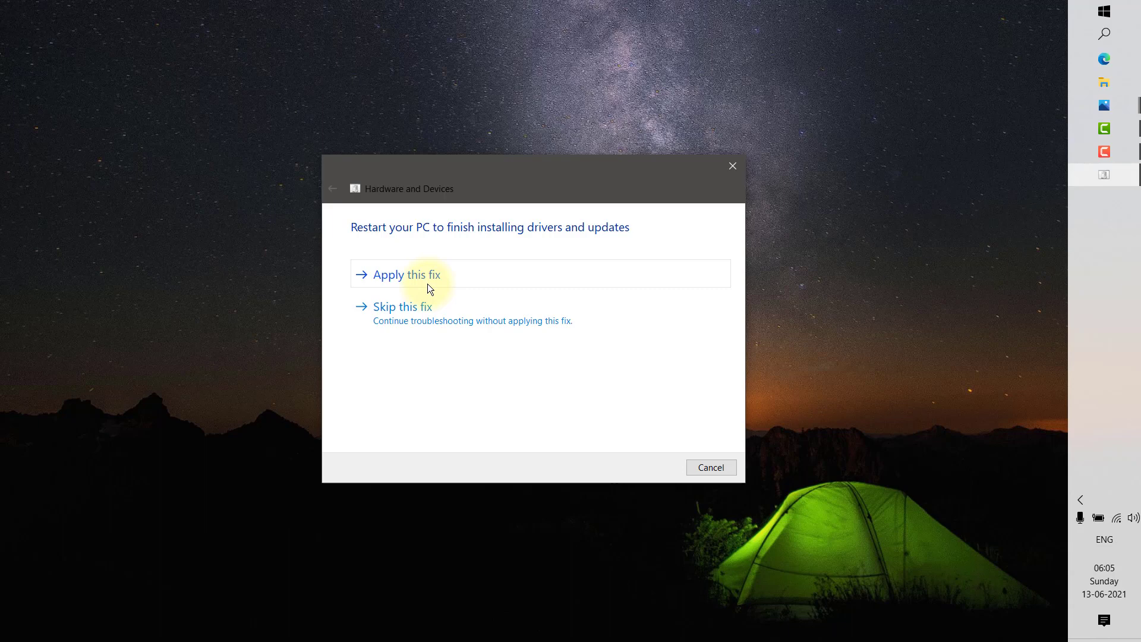
{"action": "left_click", "coordinate": [711, 467]}
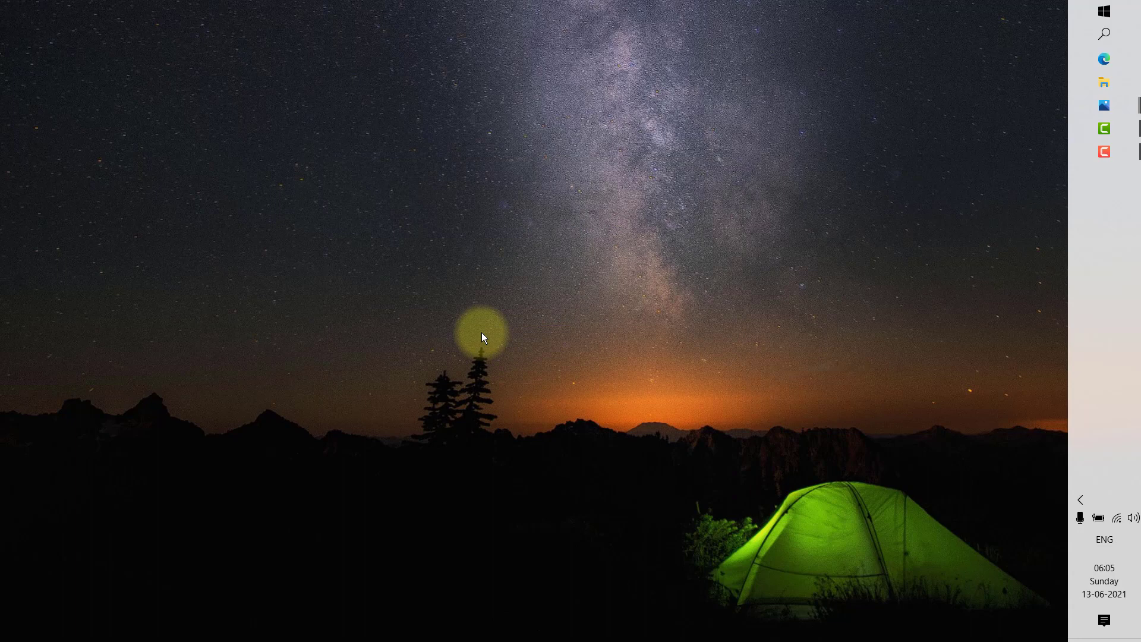
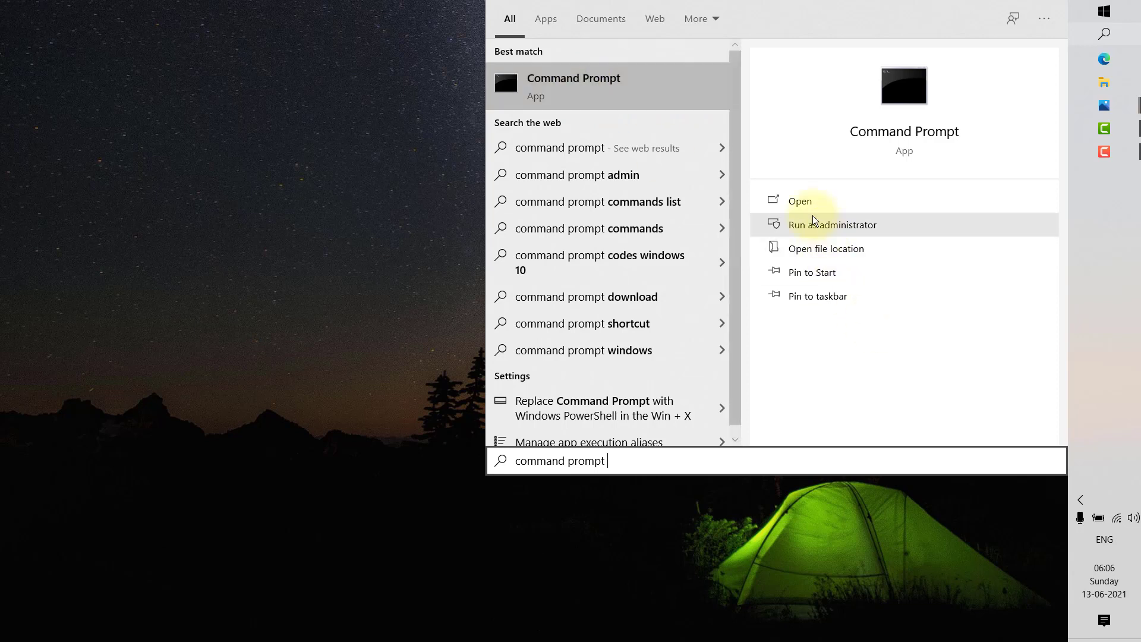
Open Command Prompt as administrator from the search results.
{"action": "right_click", "coordinate": [577, 92]}
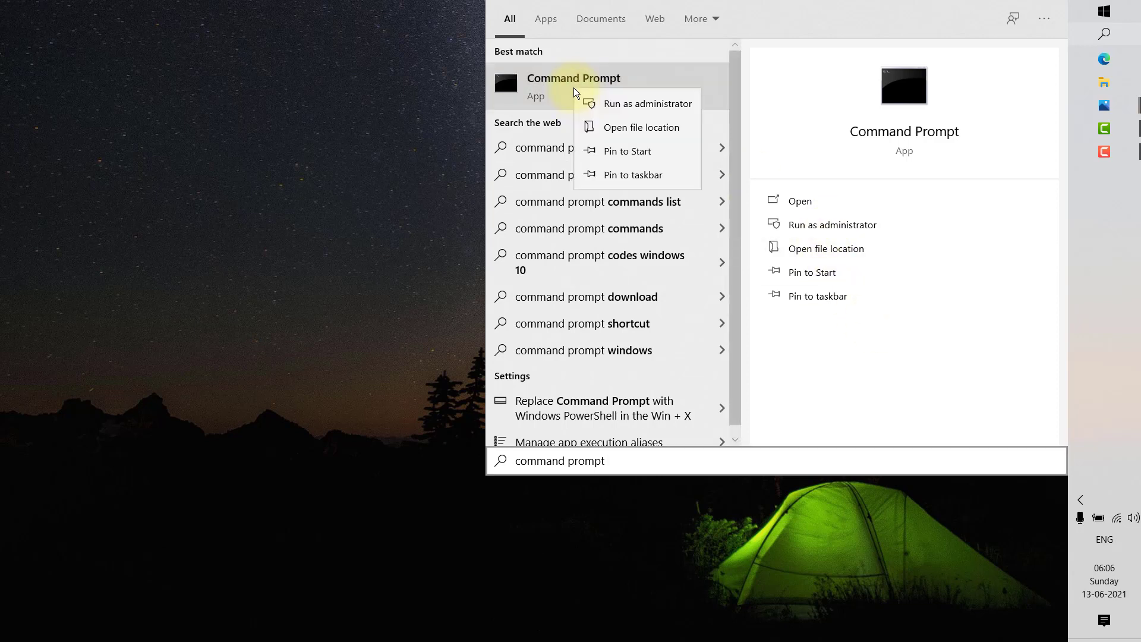
{"action": "left_click", "coordinate": [640, 105]}
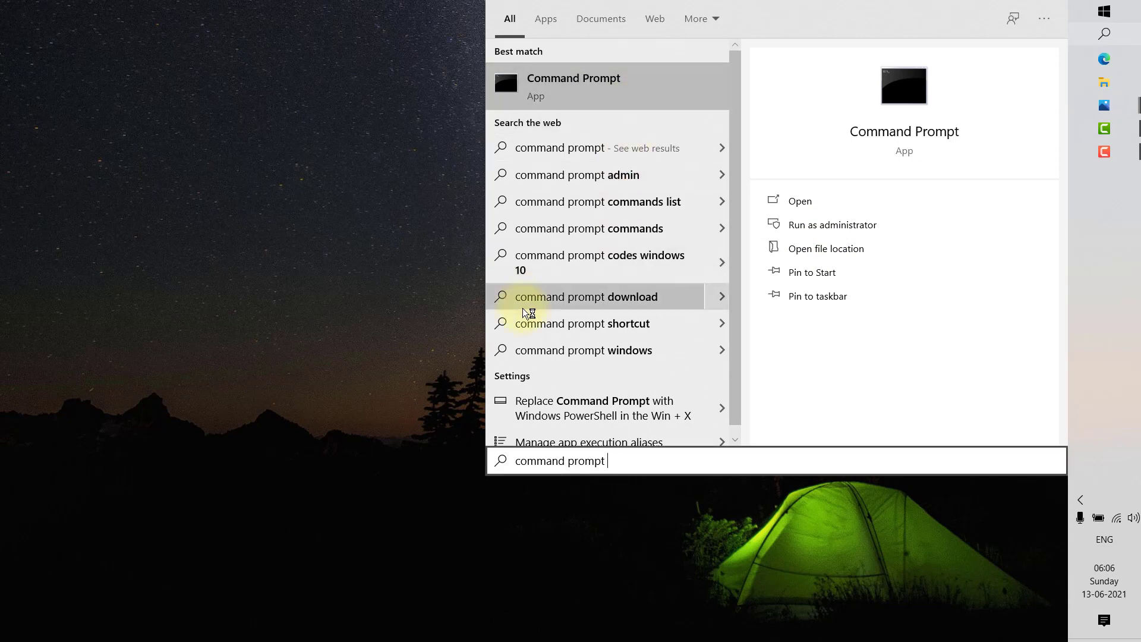
{"action": "left_click", "coordinate": [384, 237]}
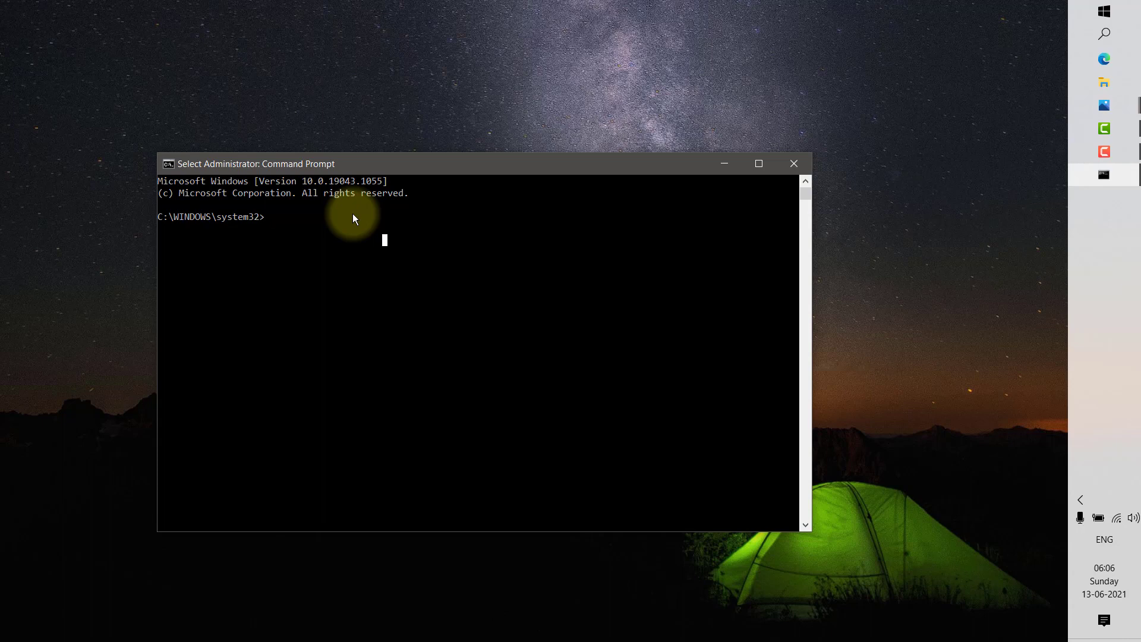
Start a system file check with sfc /scannow, then close the Command Prompt window.
{"action": "type", "text": "sfc"}
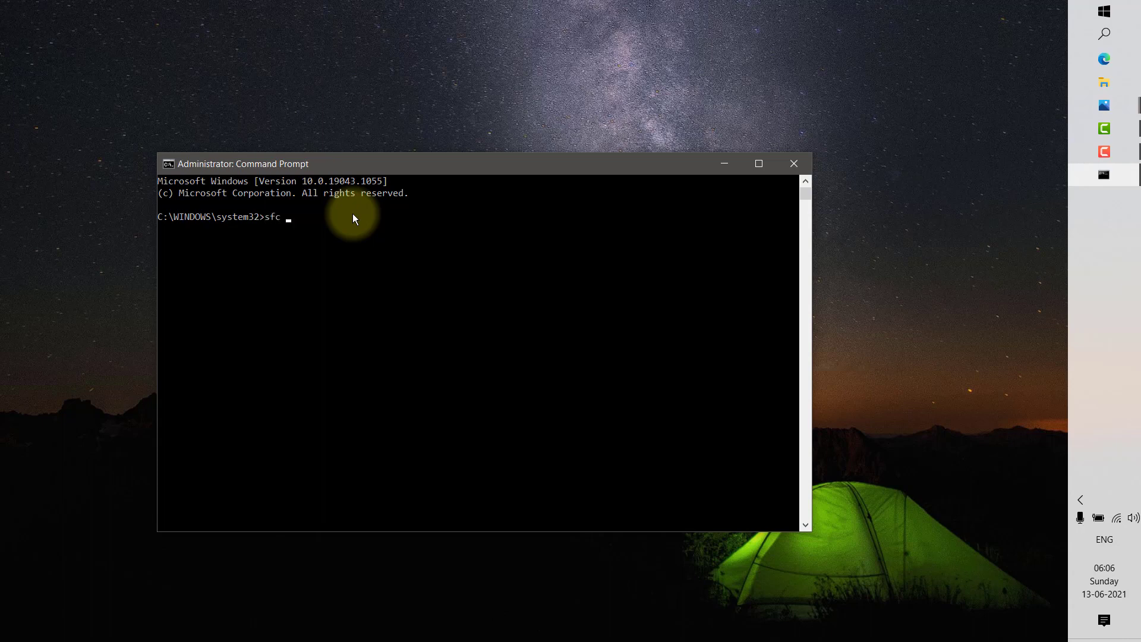
{"action": "type", "text": " /scannow"}
{"action": "key", "text": "Return"}
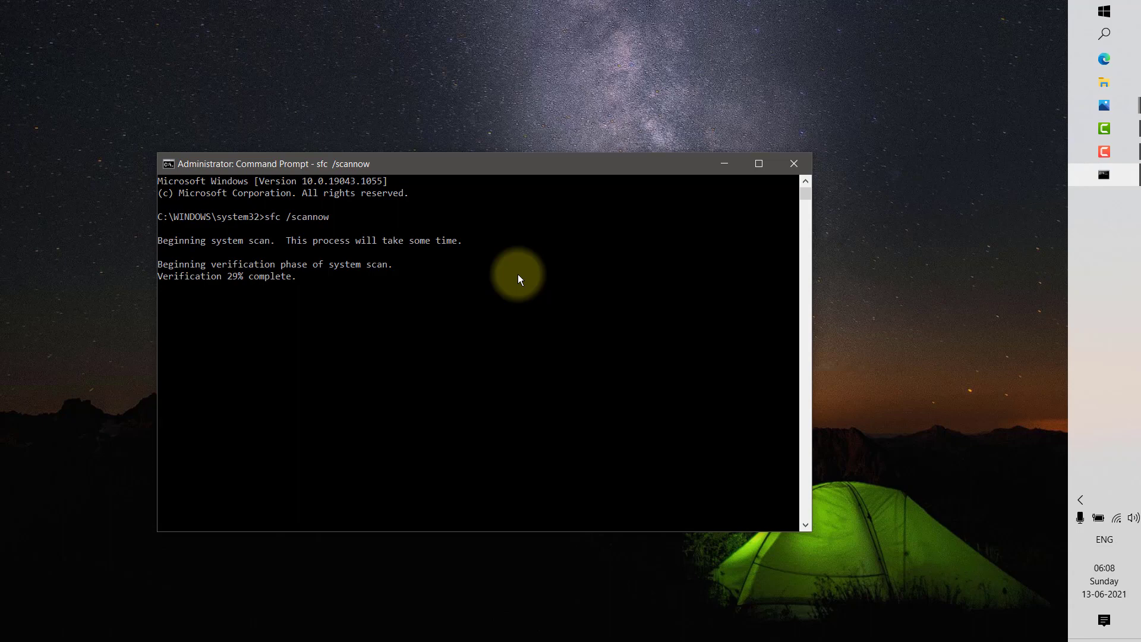
{"action": "key", "text": "alt+F4"}
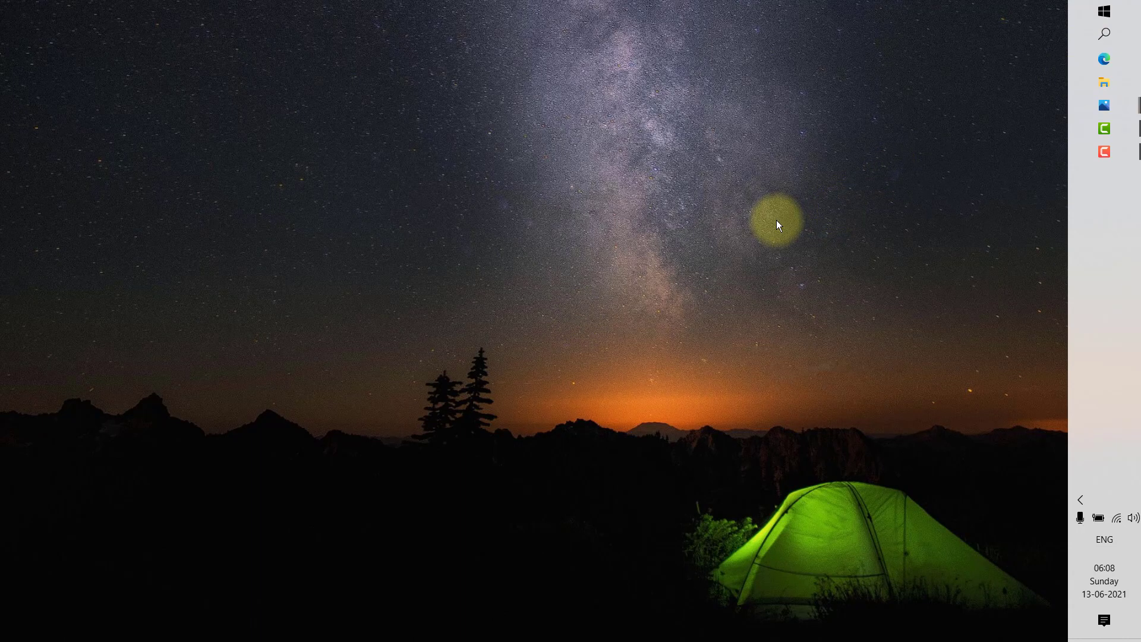
Open Device Manager through a search for "device" and expand the Display adapters category.
{"action": "key", "text": "super+x"}
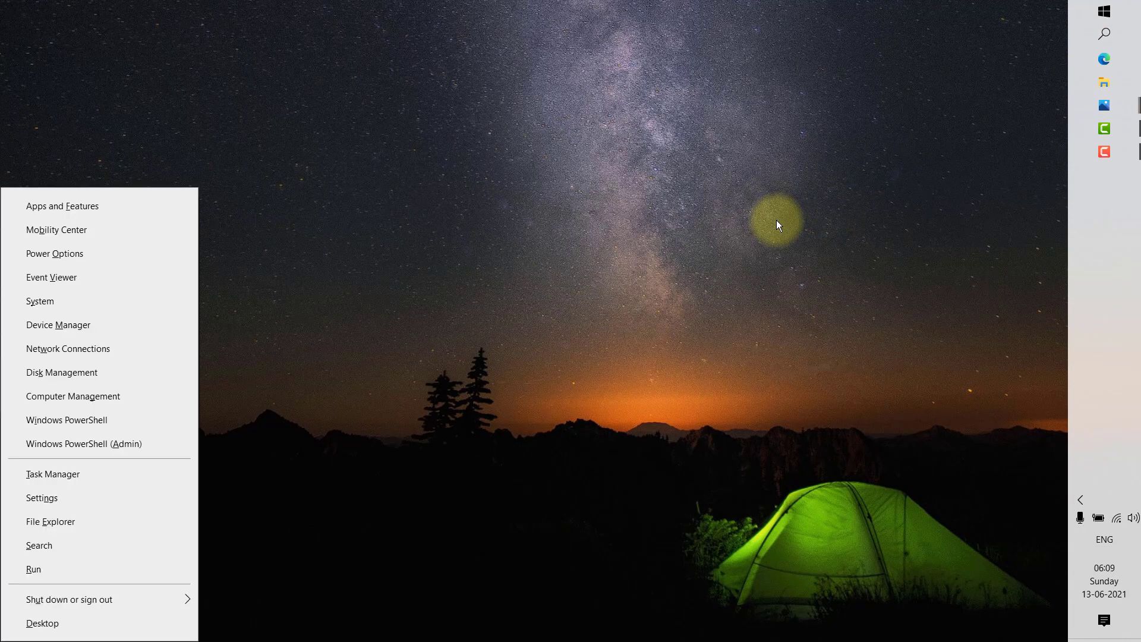
{"action": "key", "text": "Escape"}
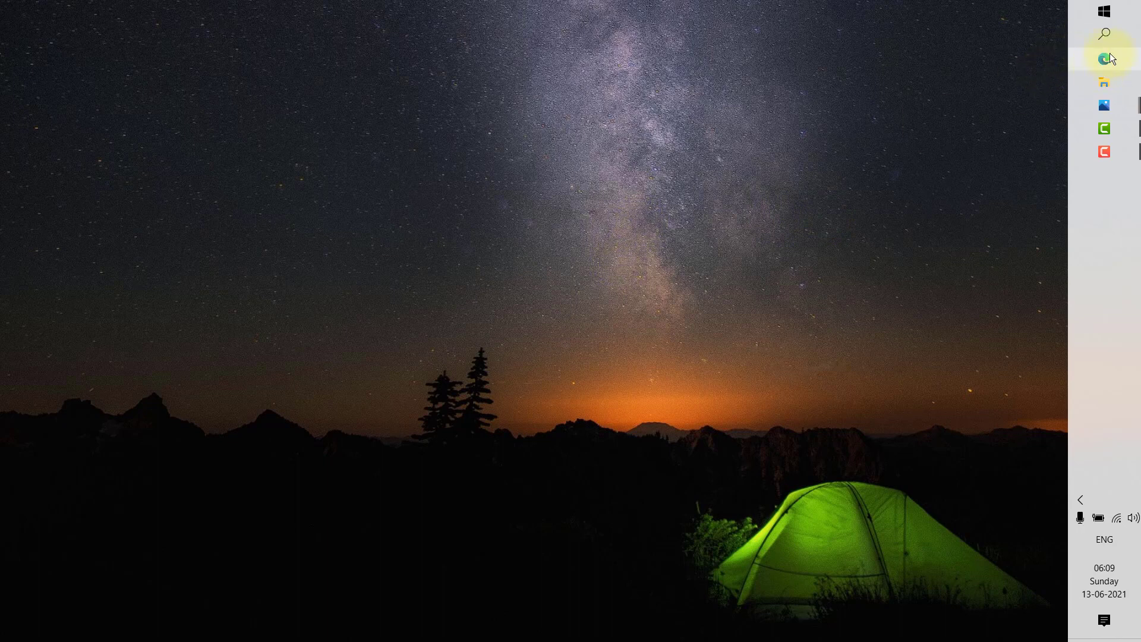
{"action": "key", "text": "super+s"}
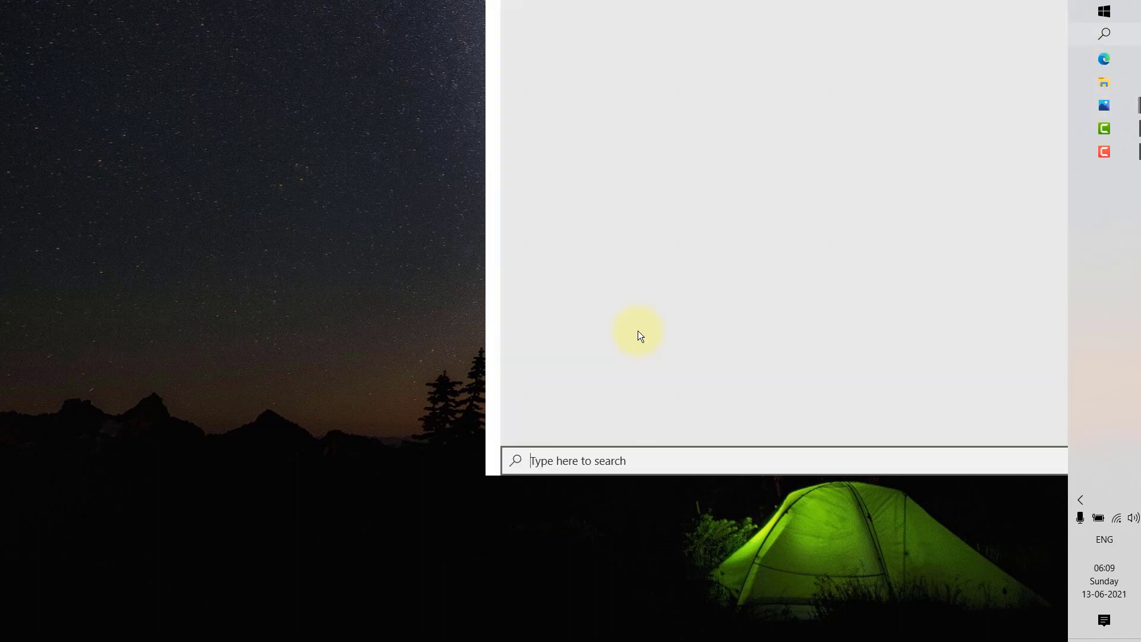
{"action": "type", "text": "device"}
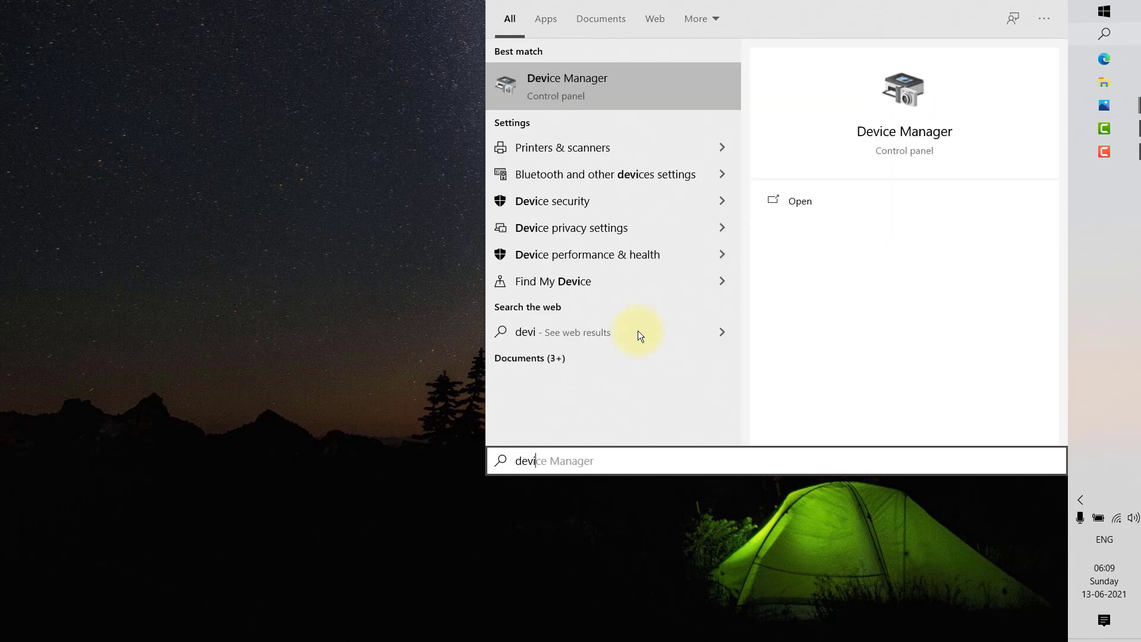
{"action": "left_click", "coordinate": [574, 87]}
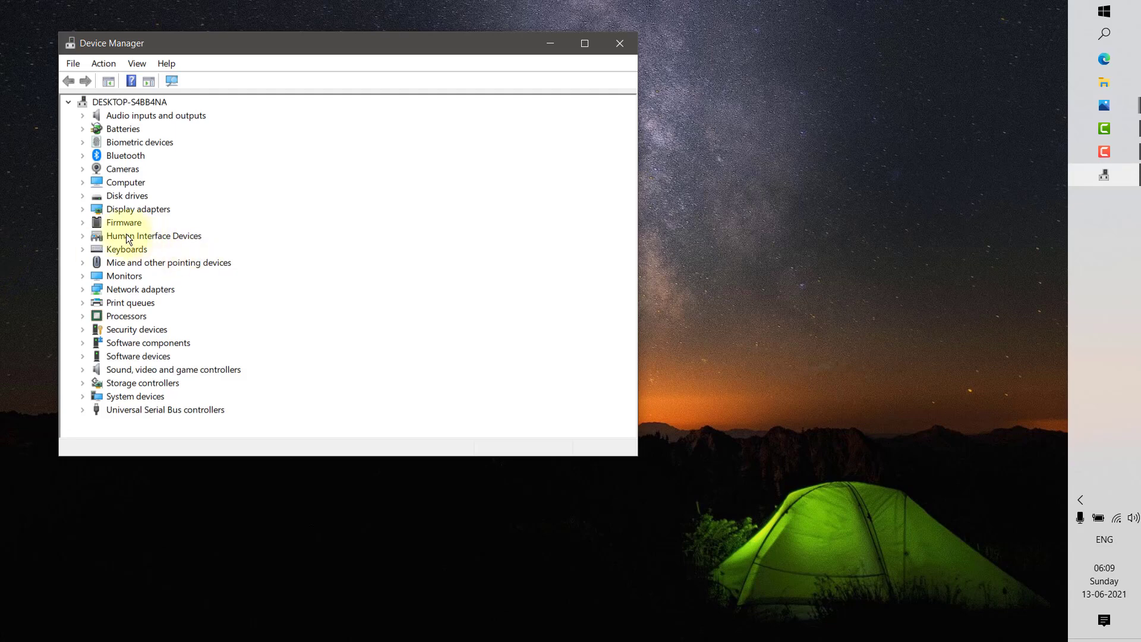
{"action": "left_click", "coordinate": [81, 209]}
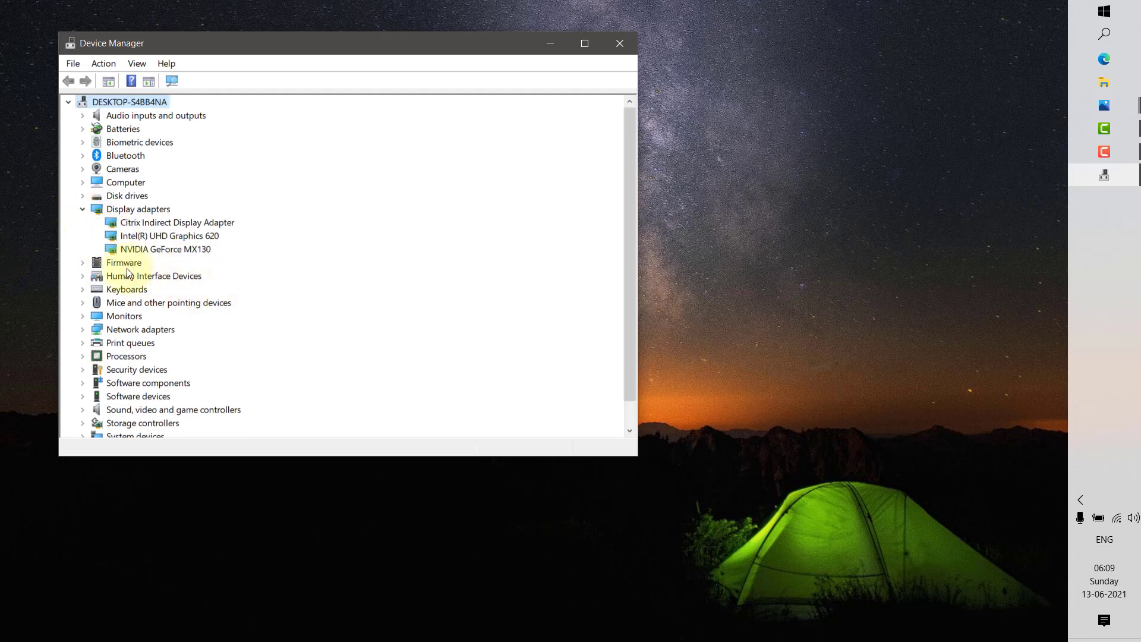
Examine the Intel and NVIDIA display adapters and view the Uninstall device option for Intel(R) UHD Graphics 620 without applying it.
{"action": "left_click", "coordinate": [175, 248]}
{"action": "left_click", "coordinate": [173, 235]}
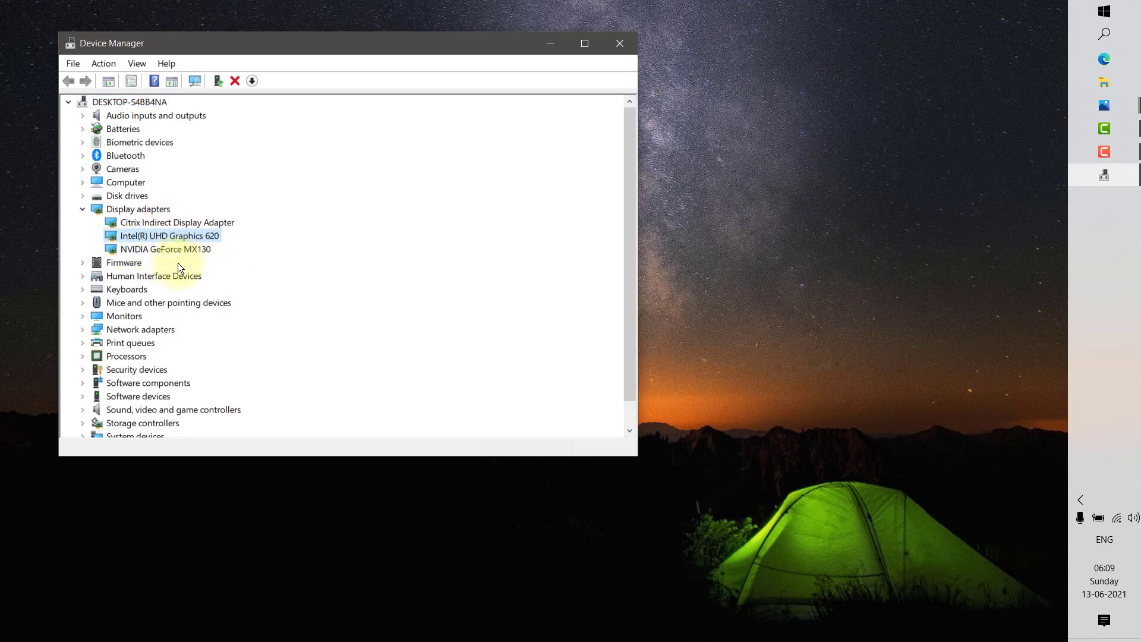
{"action": "scroll", "coordinate": [169, 258], "scroll_direction": "down", "scroll_amount": 1}
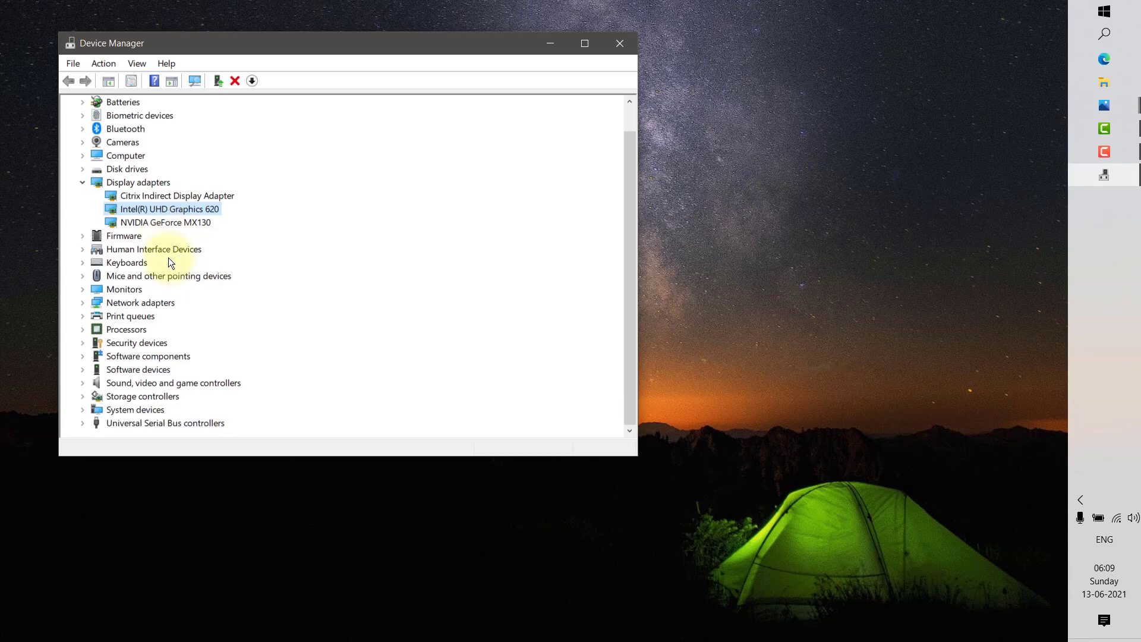
{"action": "right_click", "coordinate": [161, 209]}
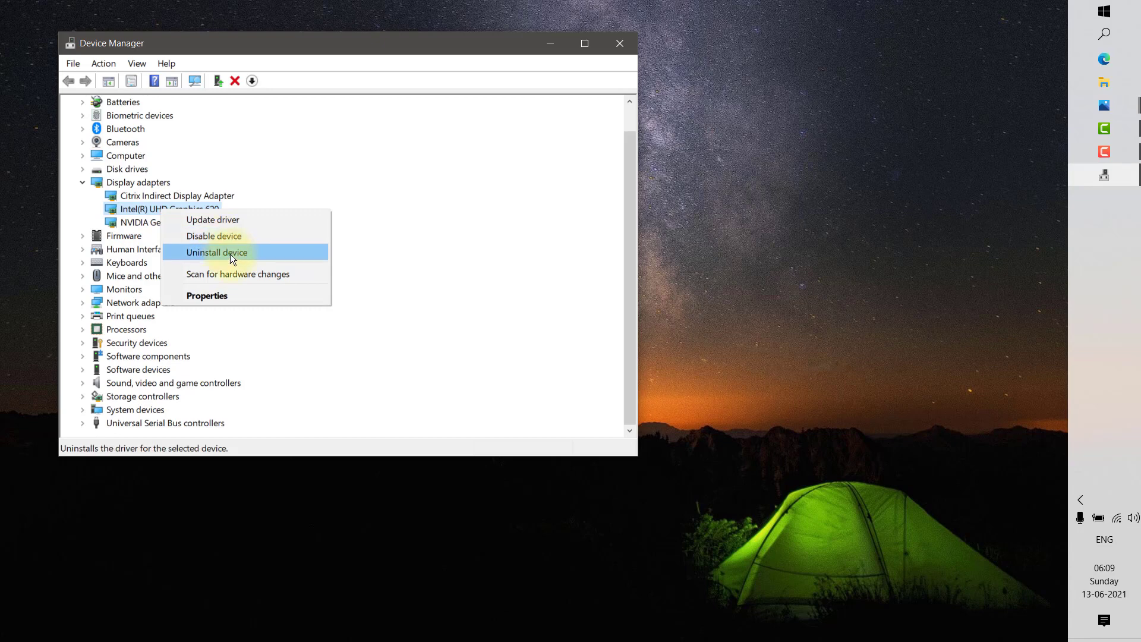
{"action": "left_click", "coordinate": [136, 221]}
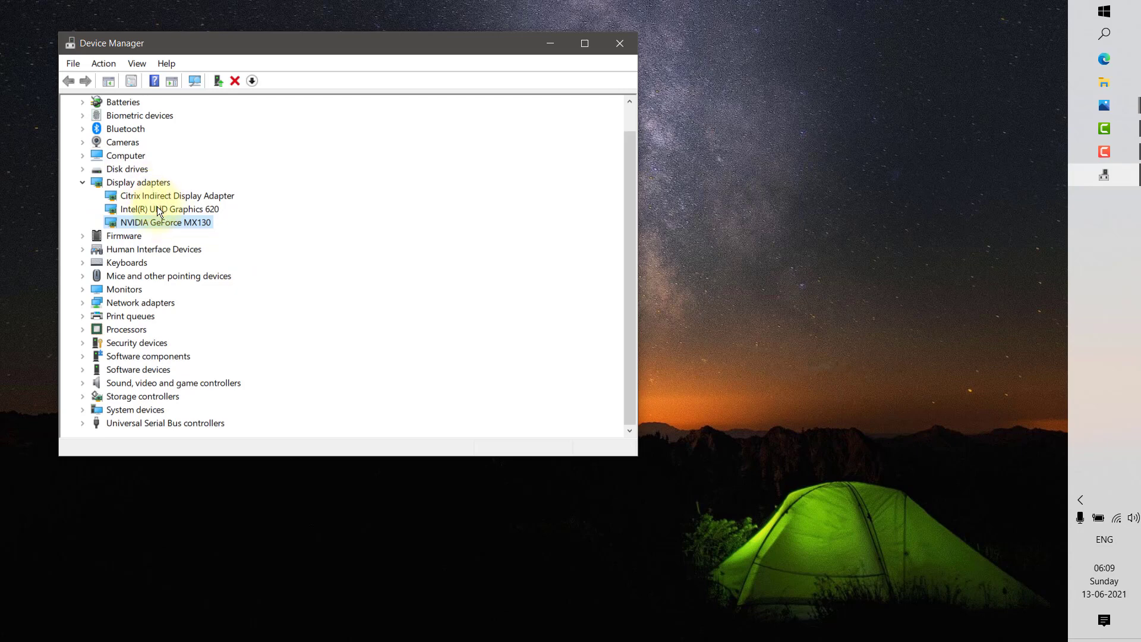
View the Scan for hardware changes option of the Display adapters category without running it, and close Device Manager.
{"action": "right_click", "coordinate": [135, 179]}
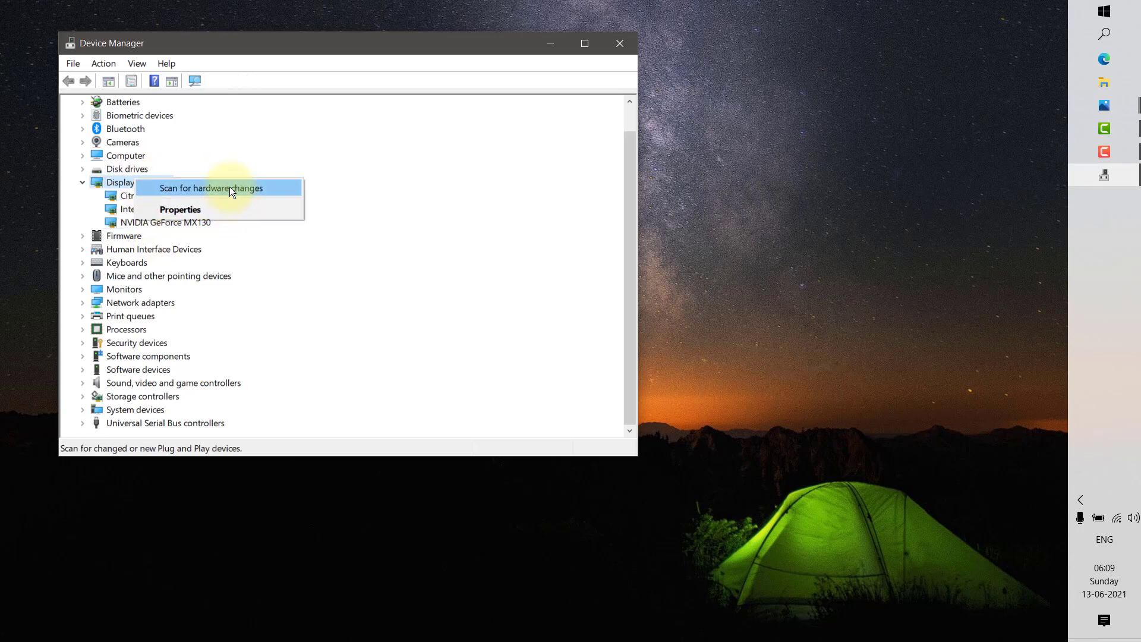
{"action": "left_click", "coordinate": [314, 276]}
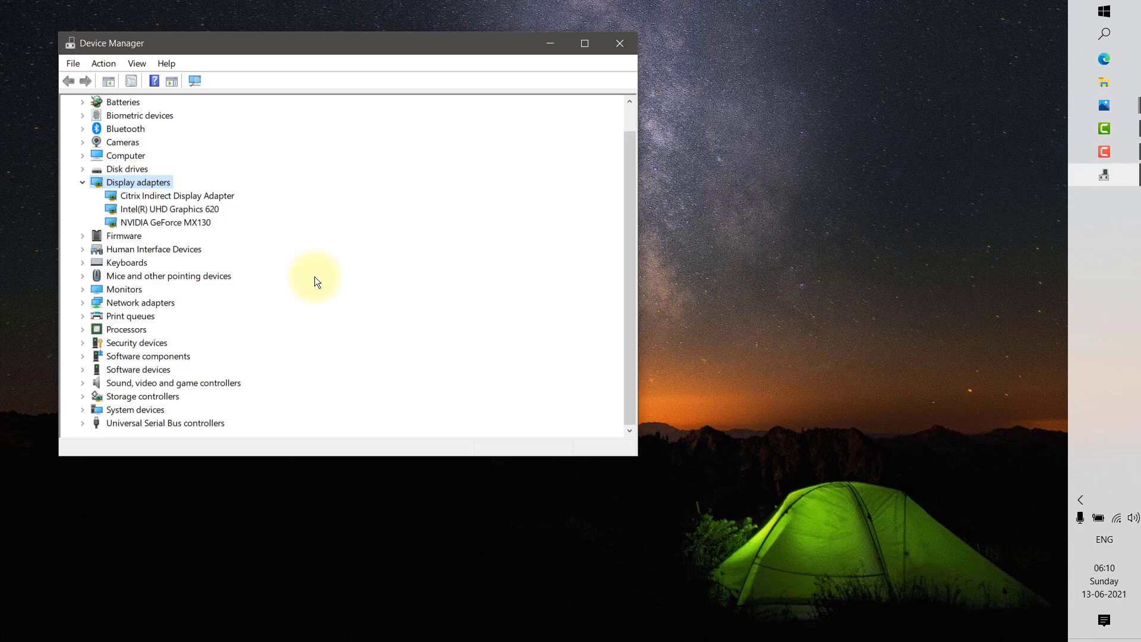
{"action": "key", "text": "alt+F4"}
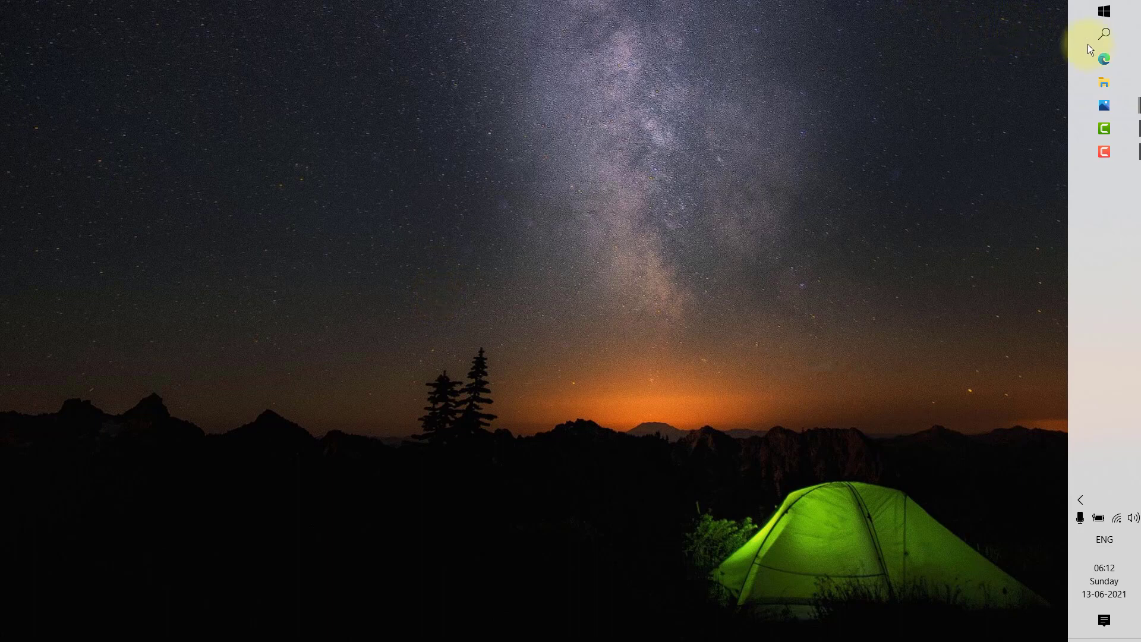
Open Control Panel through a search for "control".
{"action": "left_click", "coordinate": [1104, 33]}
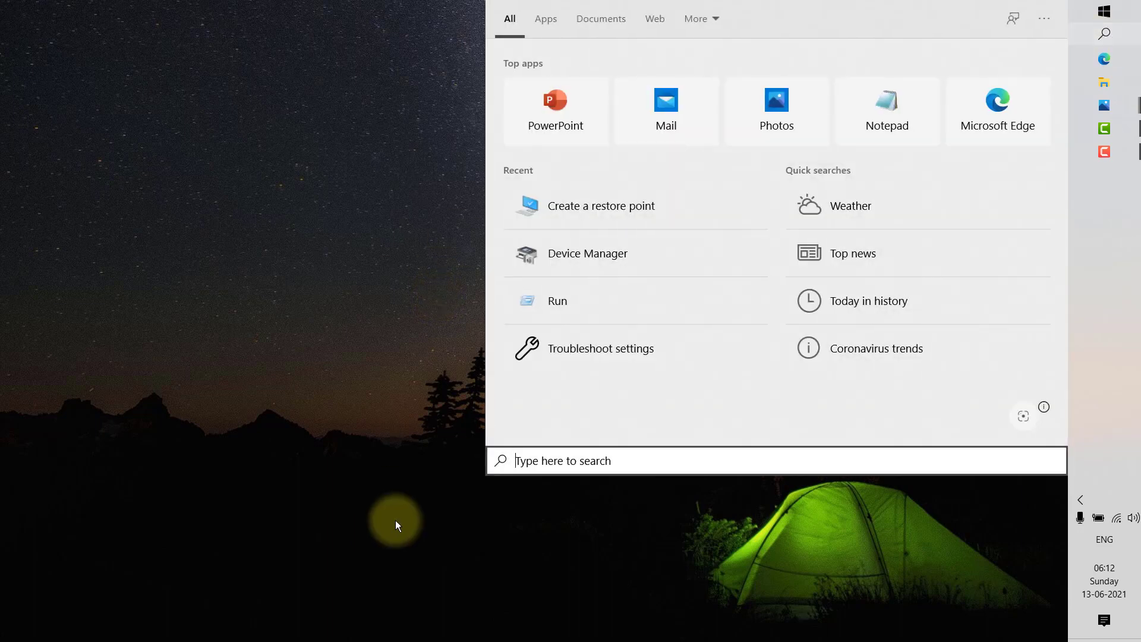
{"action": "type", "text": "control"}
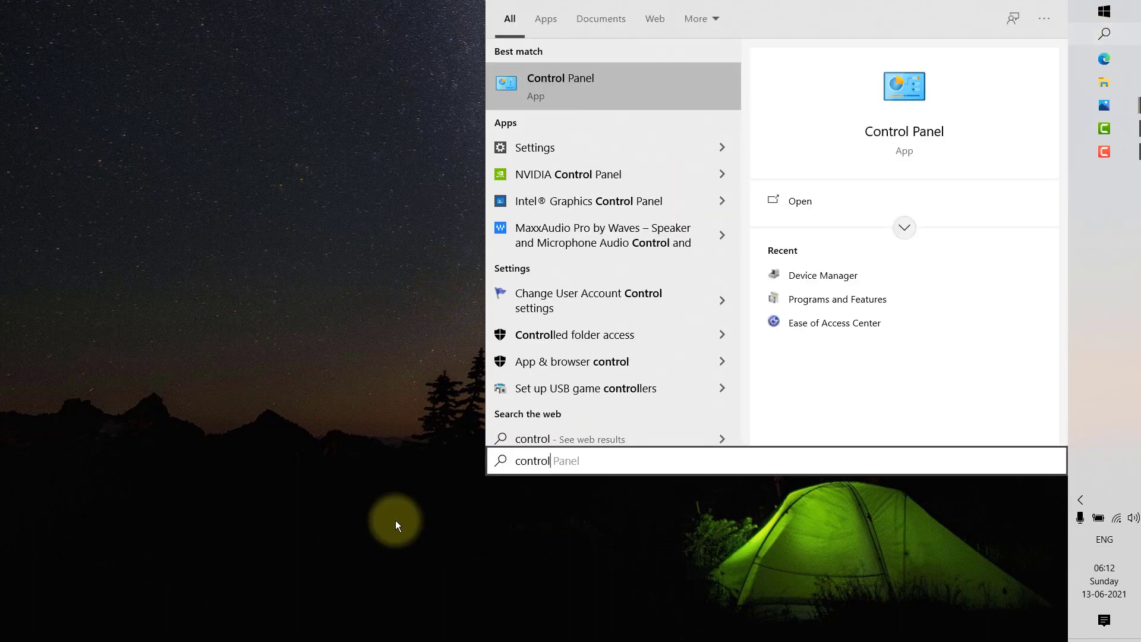
{"action": "left_click", "coordinate": [862, 131]}
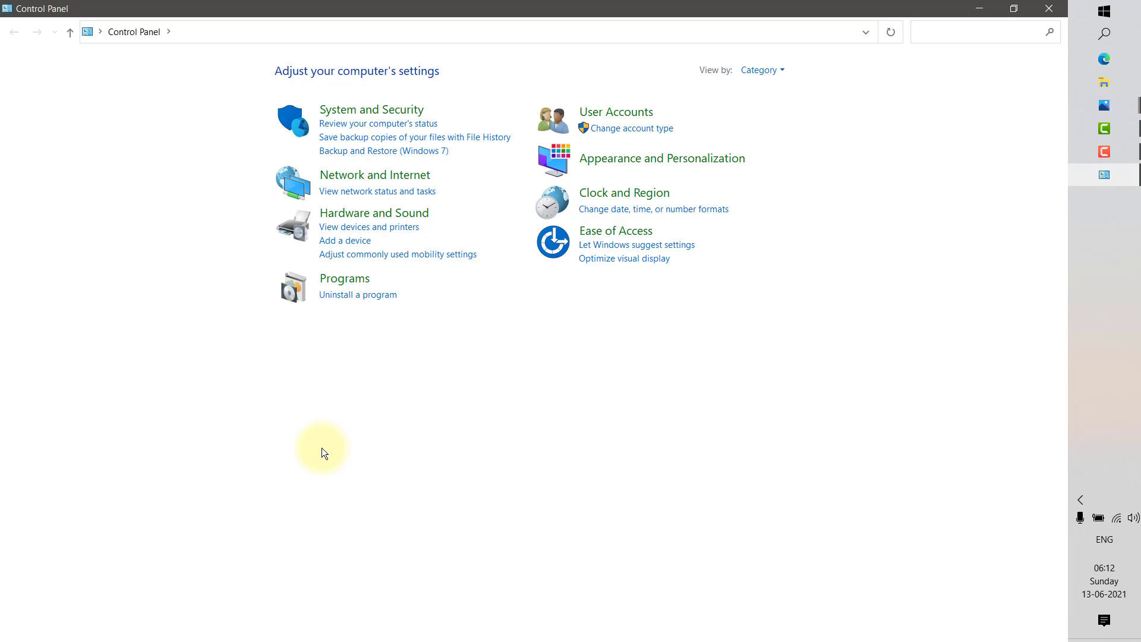
Open the settings for what the power buttons do, in Power Options under System and Security.
{"action": "left_click", "coordinate": [364, 113]}
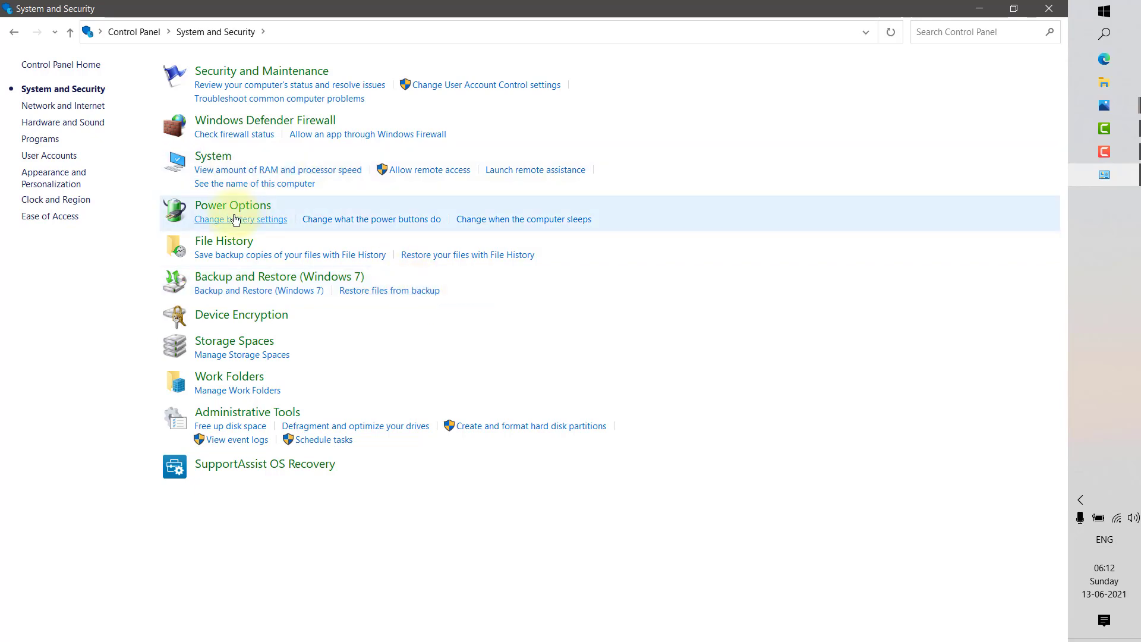
{"action": "left_click", "coordinate": [232, 208]}
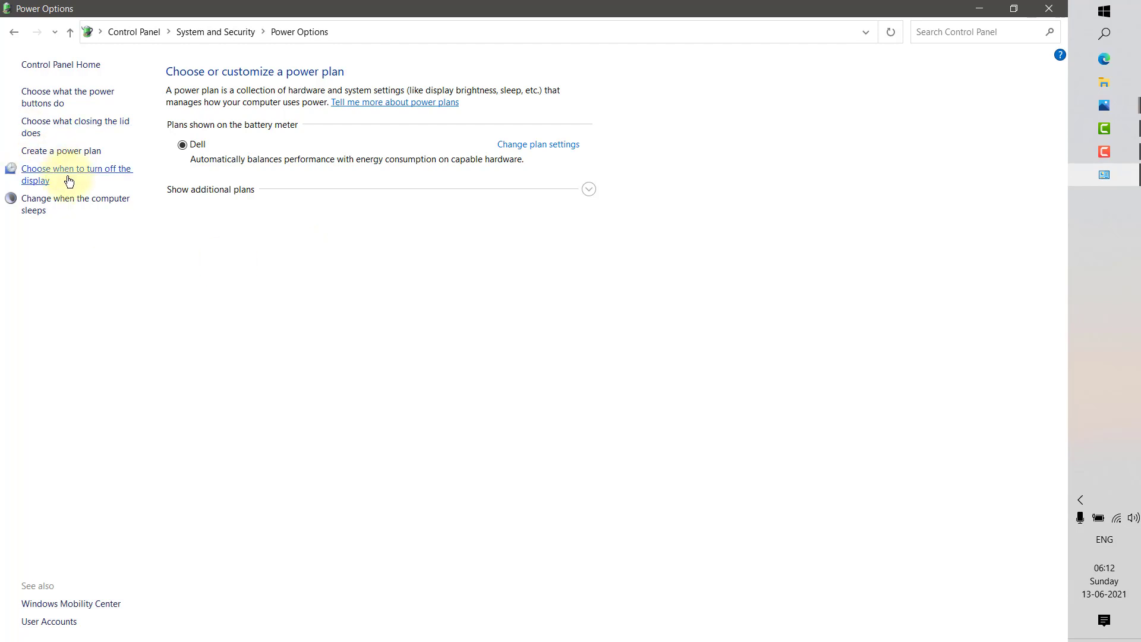
{"action": "left_click", "coordinate": [85, 97]}
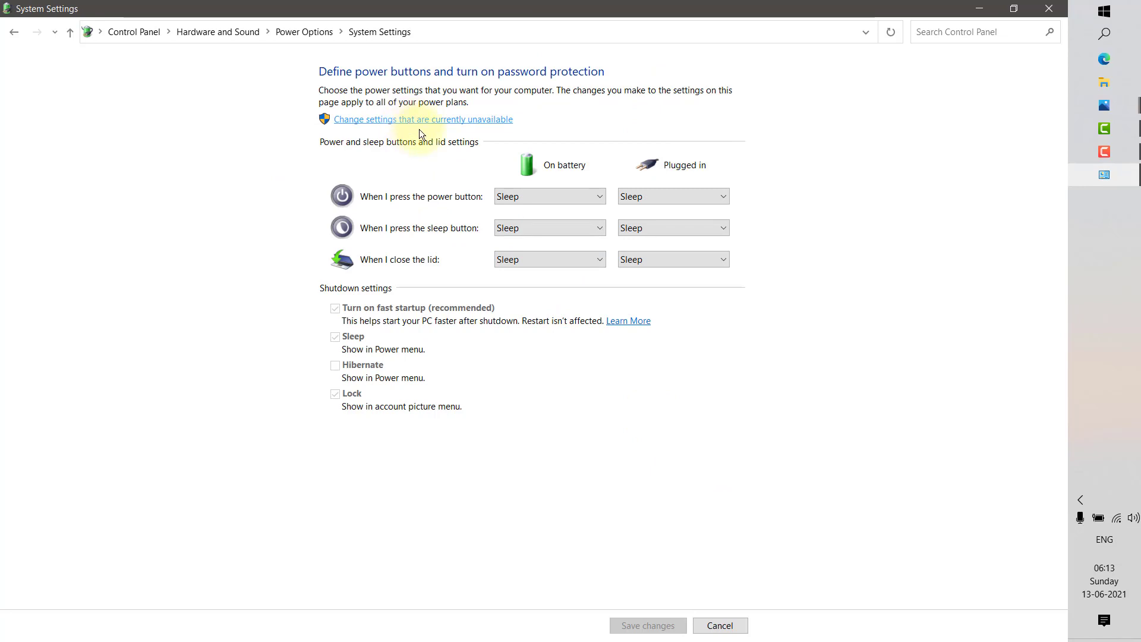
Unlock the unavailable shutdown settings, turn off fast startup, save the changes and close Power Options.
{"action": "left_click", "coordinate": [460, 121]}
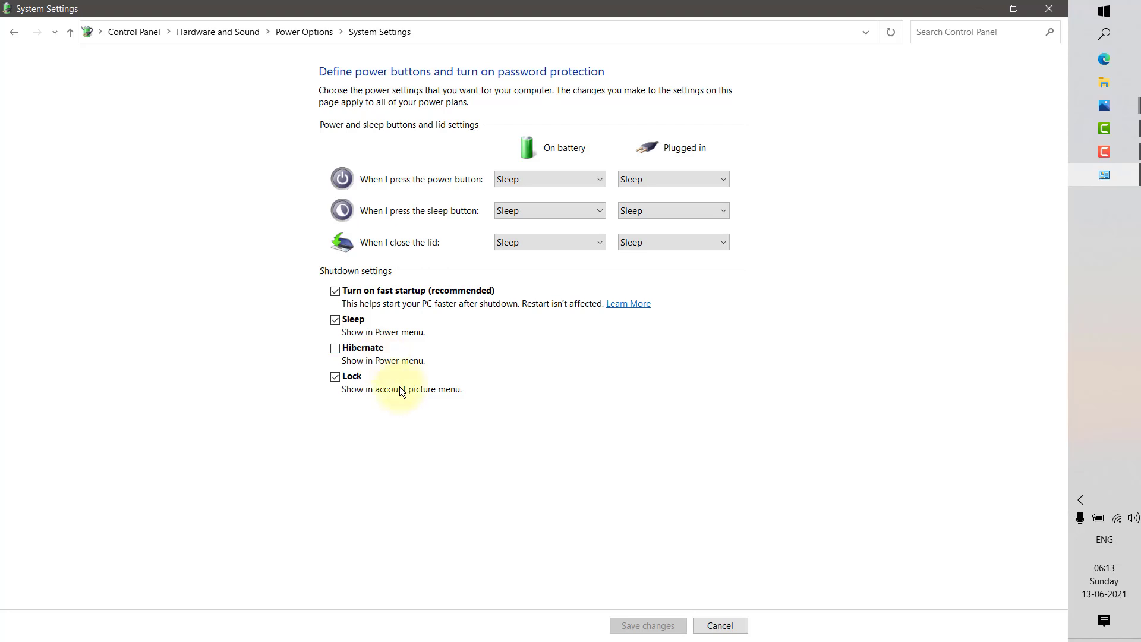
{"action": "left_click", "coordinate": [335, 291]}
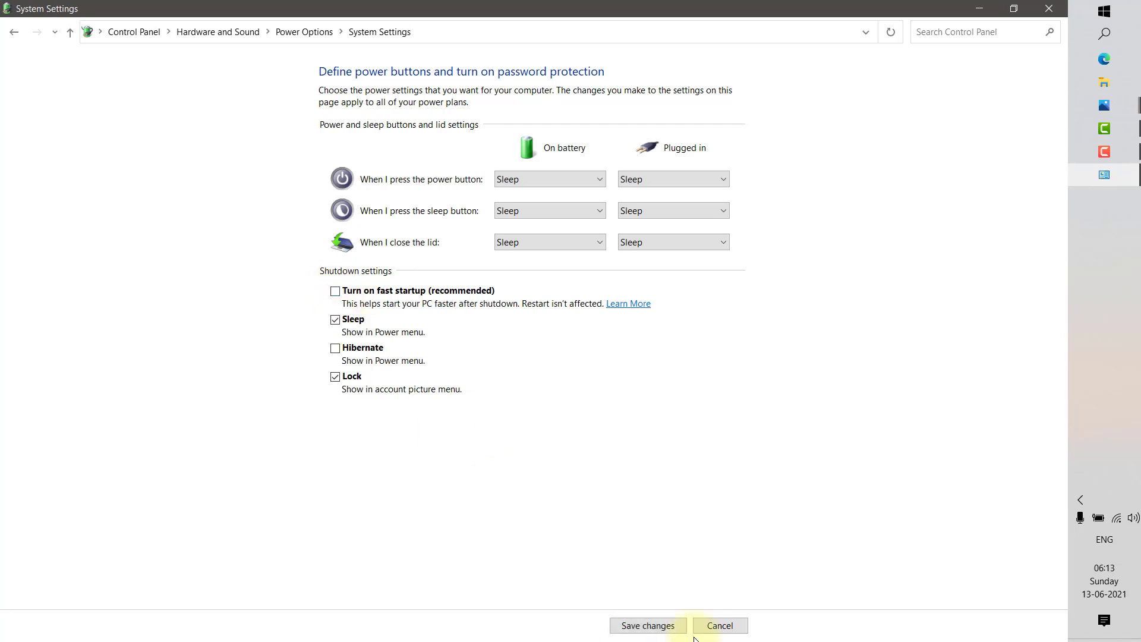
{"action": "left_click", "coordinate": [648, 625]}
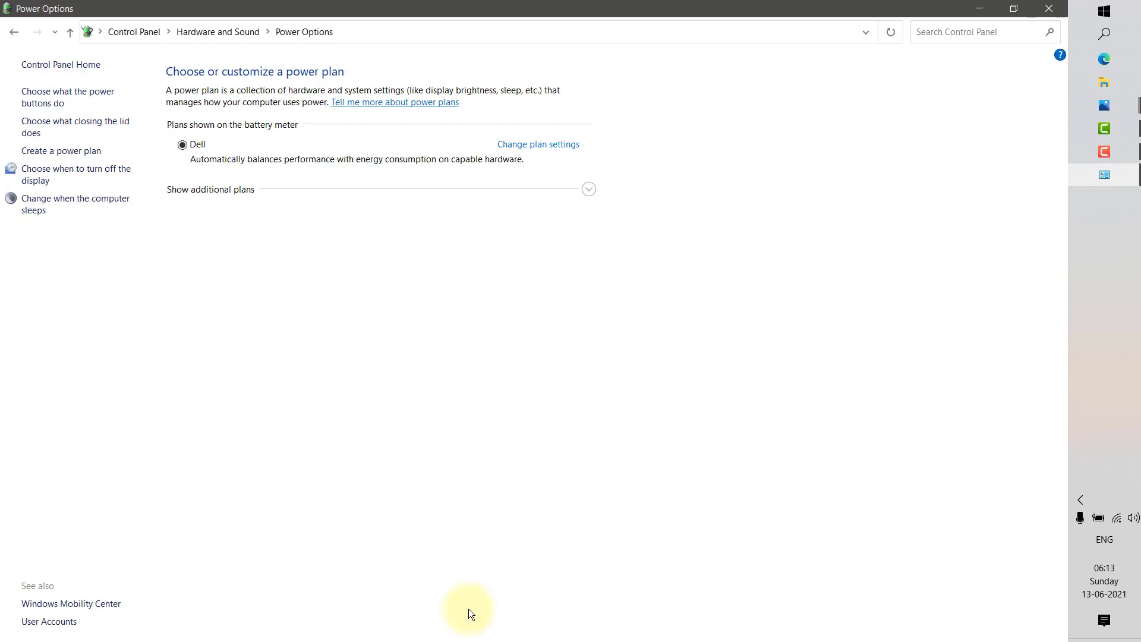
{"action": "left_click", "coordinate": [1048, 8]}
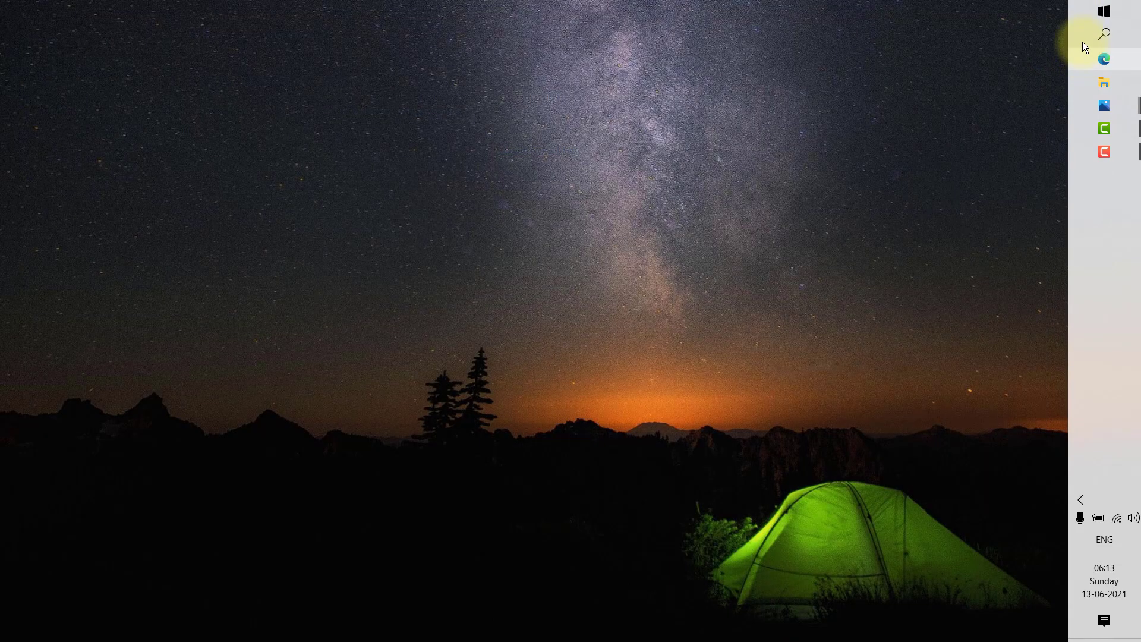
Open Update & Security in Windows Settings and start a check for Windows updates.
{"action": "right_click", "coordinate": [1113, 10]}
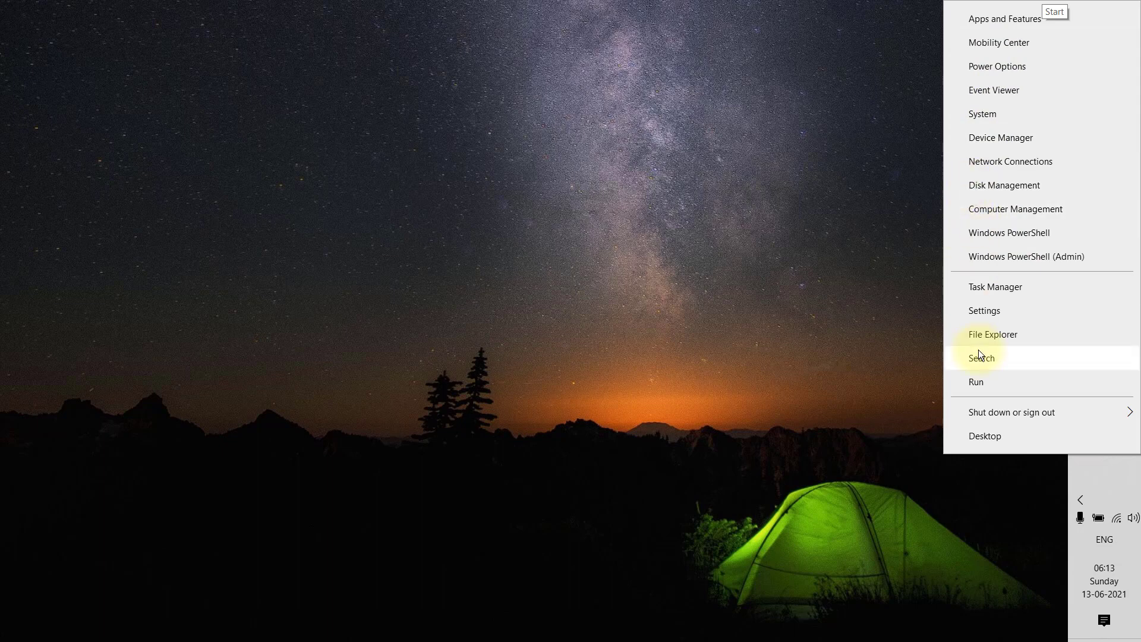
{"action": "left_click", "coordinate": [990, 311]}
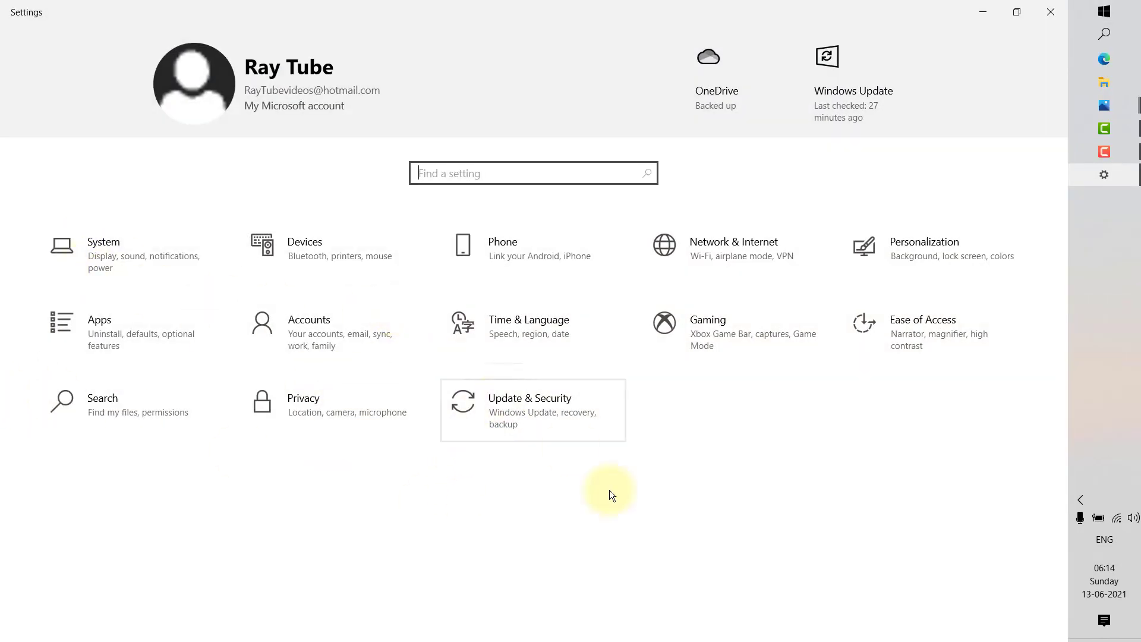
{"action": "left_click", "coordinate": [541, 414]}
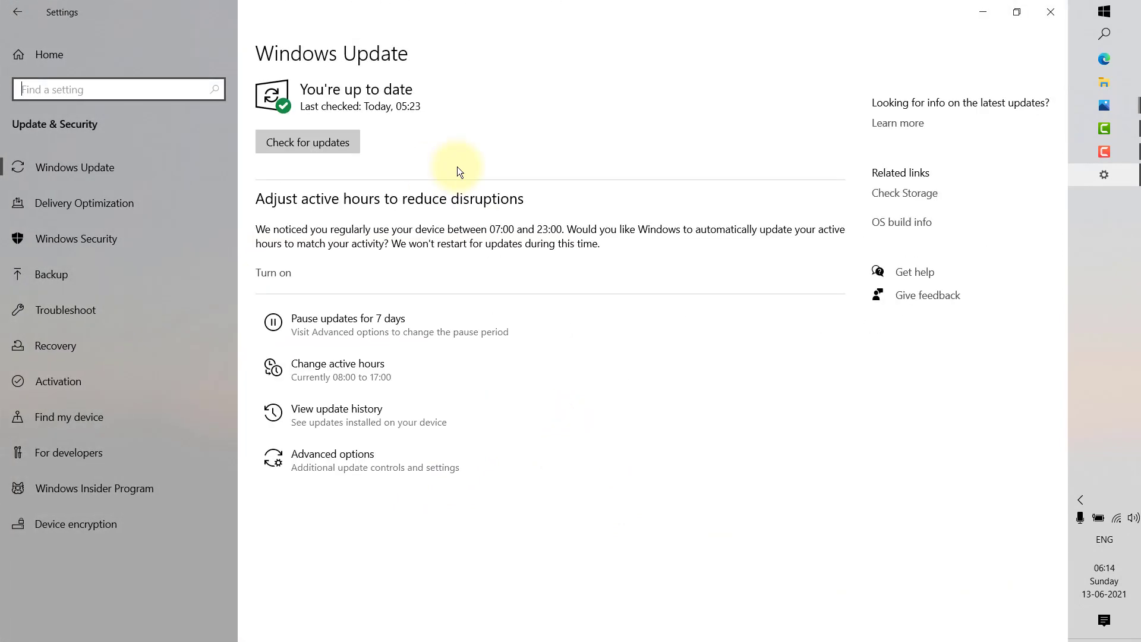
{"action": "left_click", "coordinate": [312, 140]}
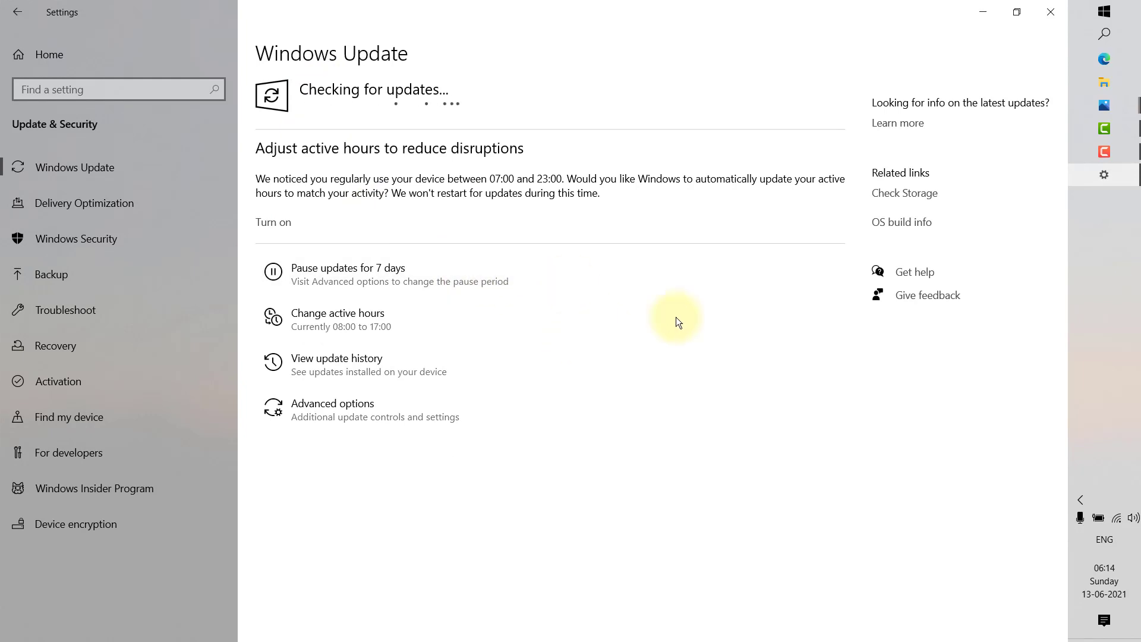